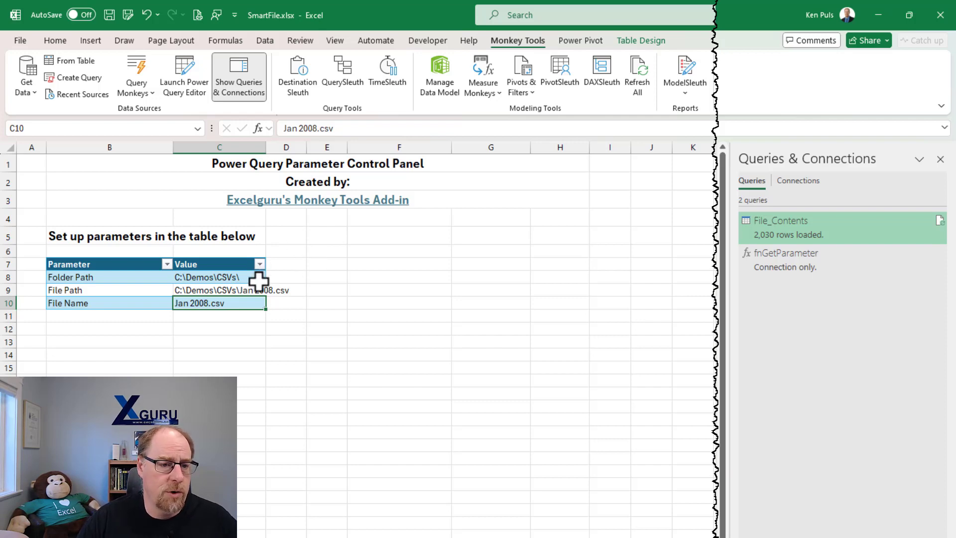
Examine the File Path parameter's formula and the fnGetParameter call in the File_Contents query's source step
left_click(247, 291)
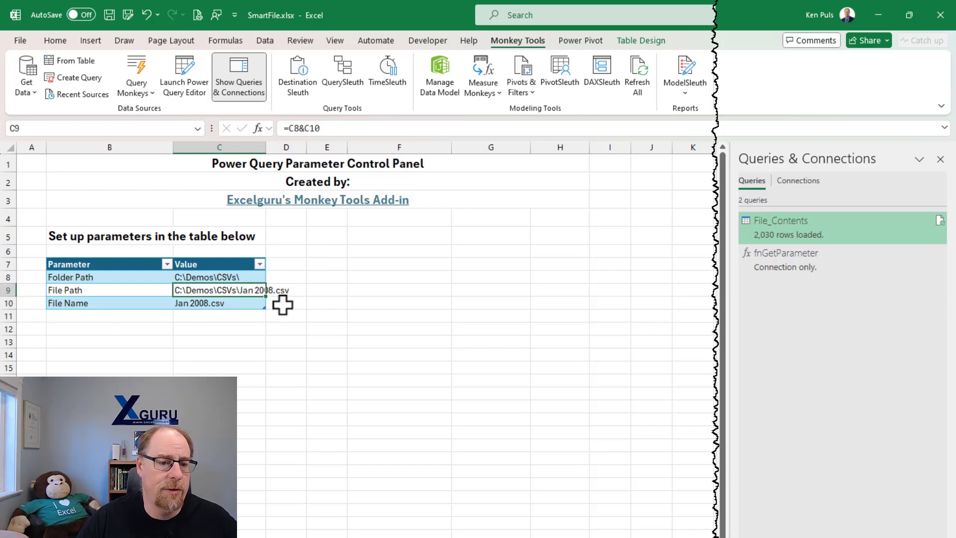
left_click(317, 296)
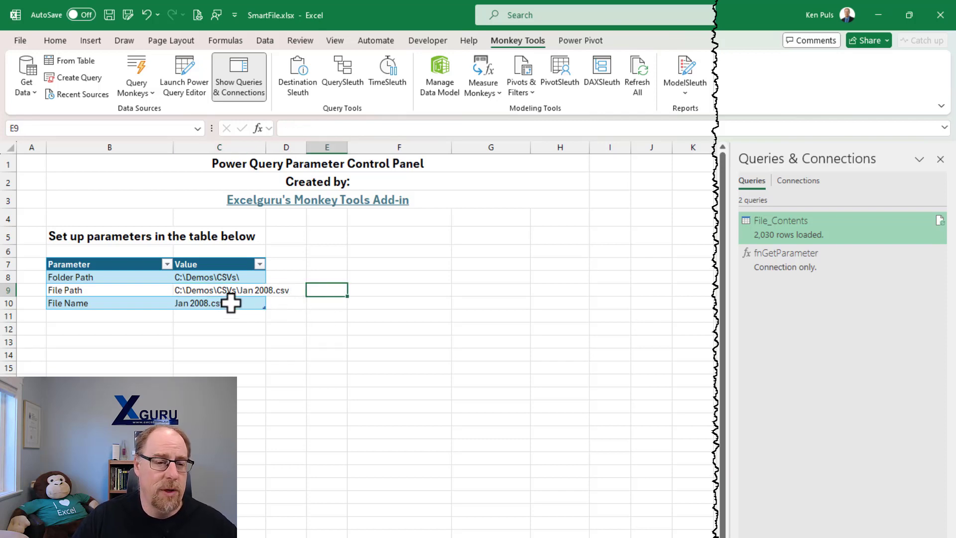
double_click(781, 232)
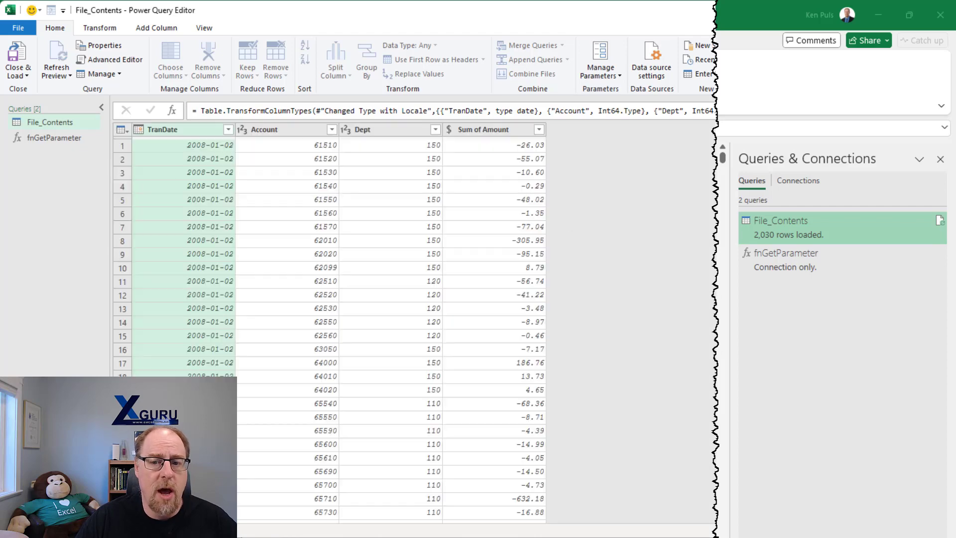
left_click(816, 199)
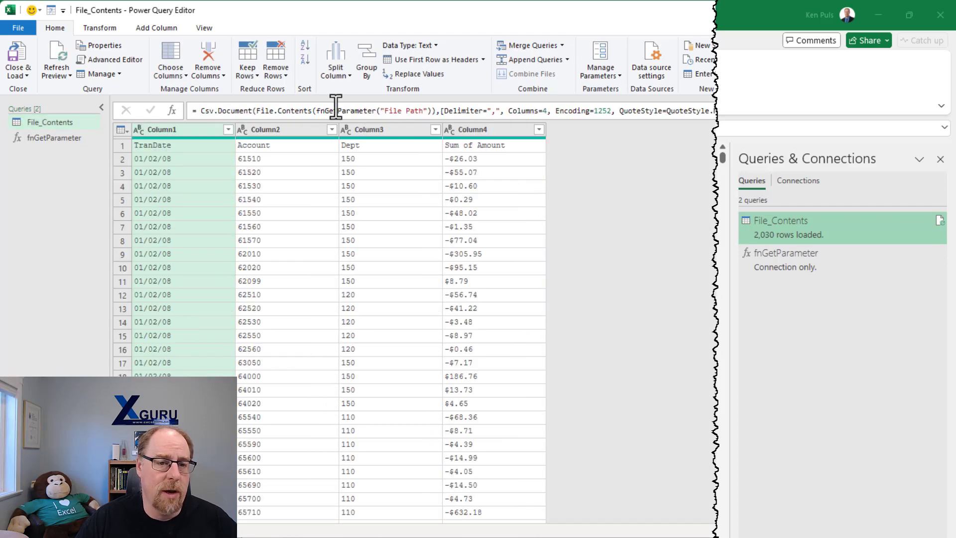
left_click_drag(317, 111, 432, 111)
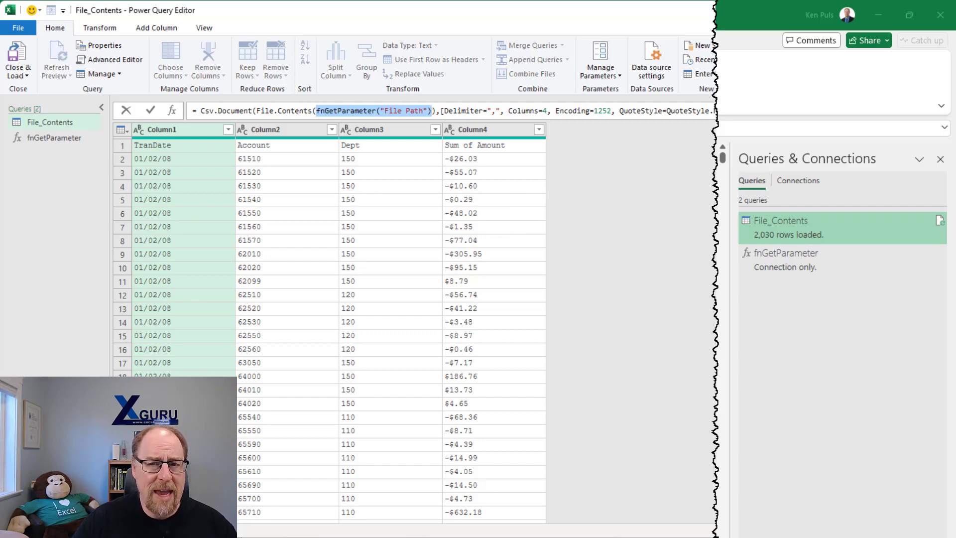
key("alt+F4")
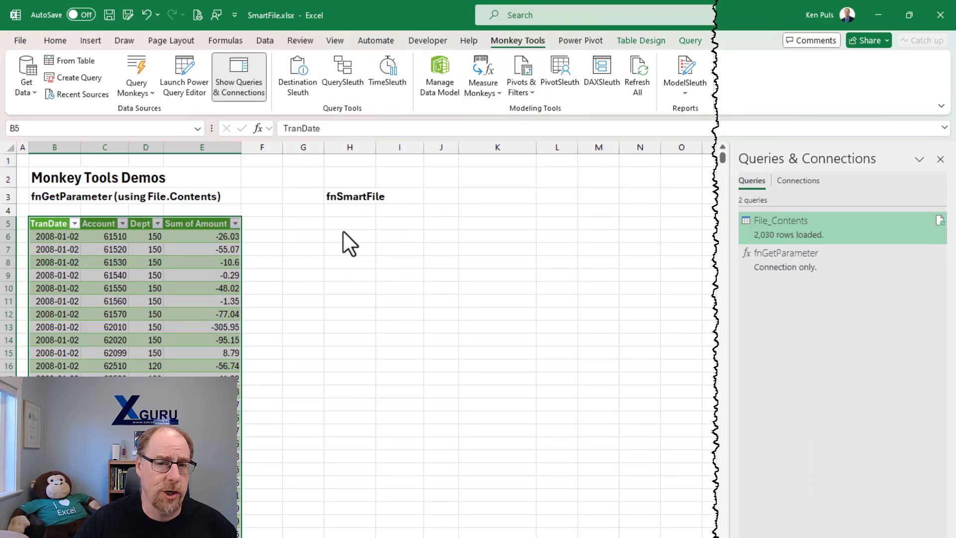
Inject a SmartFile Monkey query named SmartFile that uses the File Path variable for its file path
left_click(145, 89)
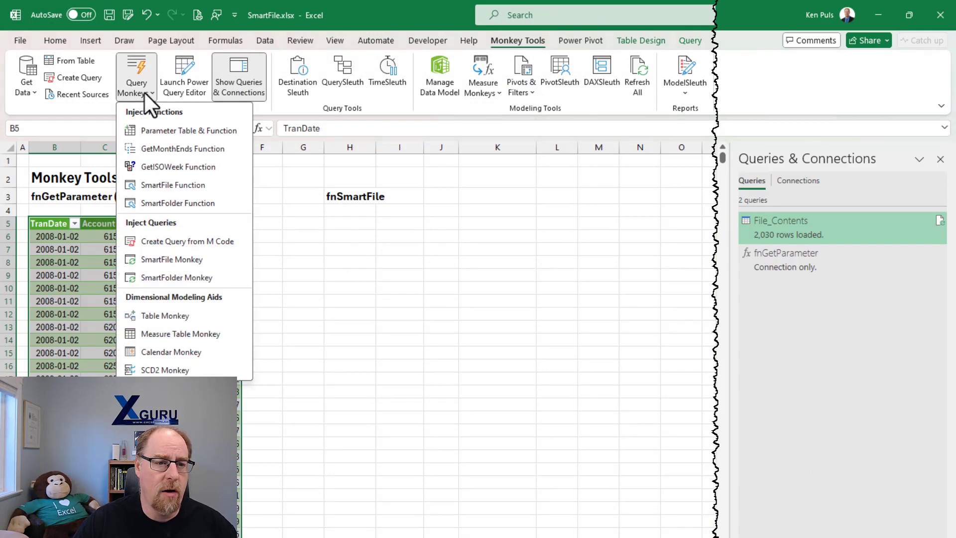
left_click(145, 89)
left_click(143, 91)
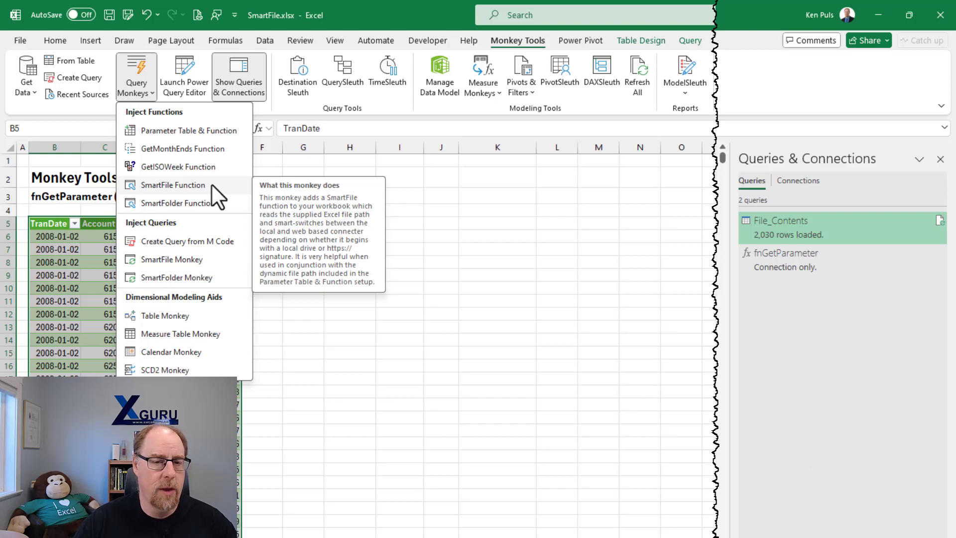
left_click(214, 258)
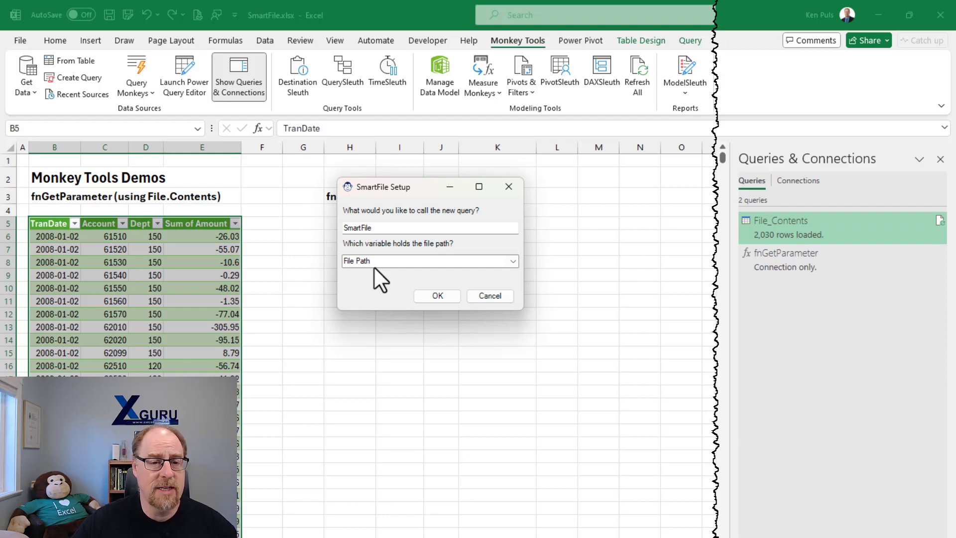
left_click(437, 296)
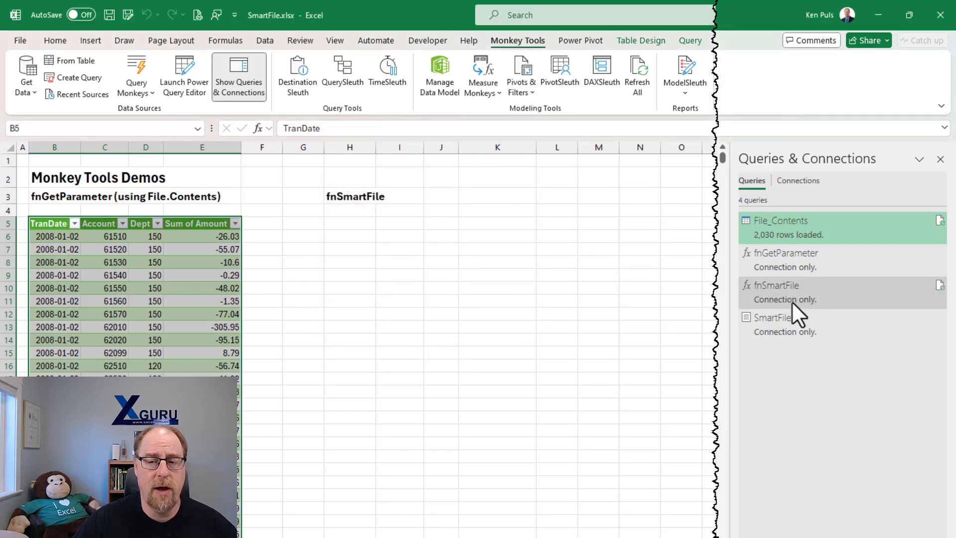
Open the SmartFile query, review its FilePath and Source steps, and expand the Jan 2008.csv binary into a table
double_click(781, 329)
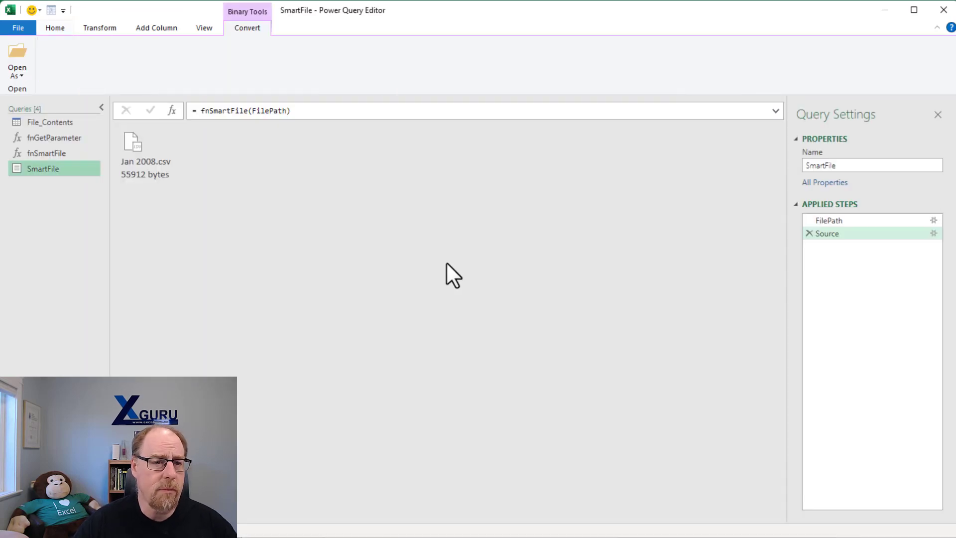
left_click(830, 221)
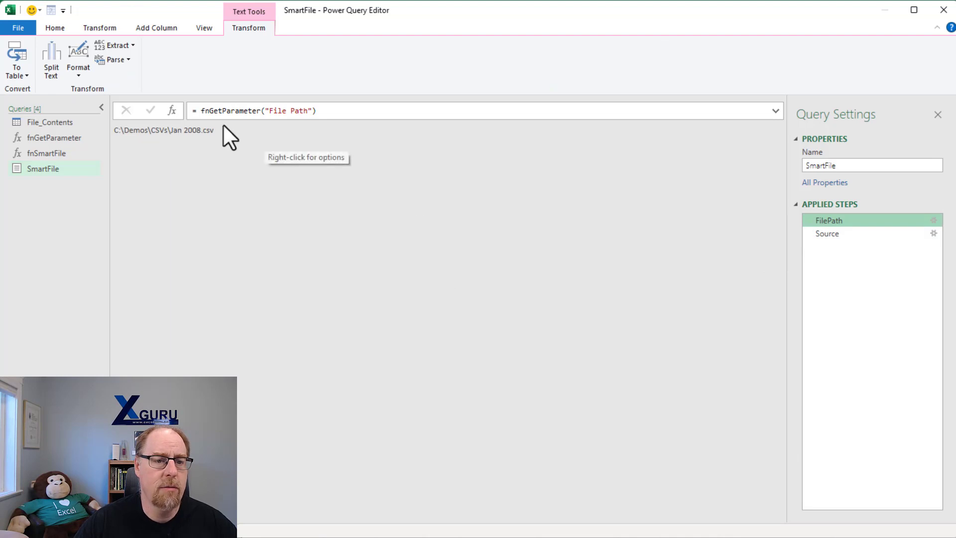
left_click(848, 236)
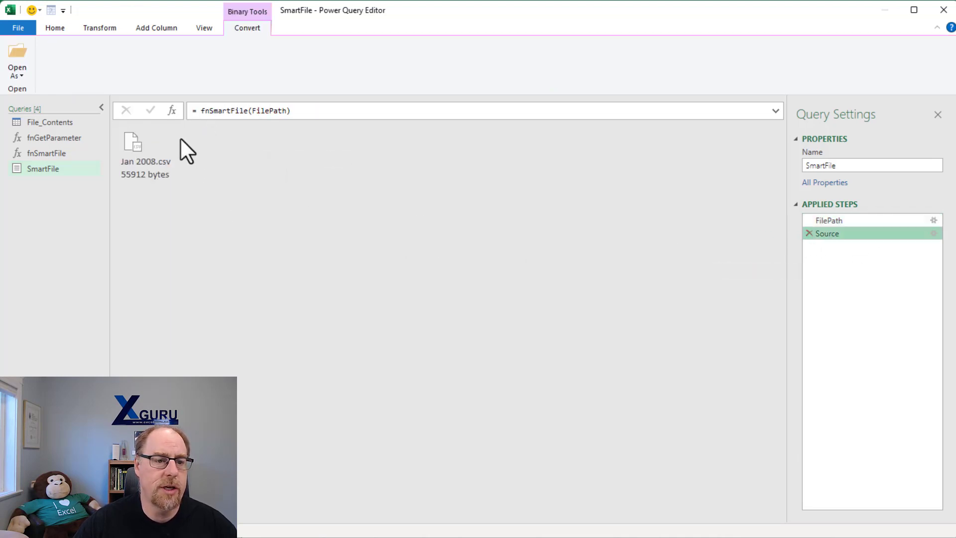
double_click(149, 155)
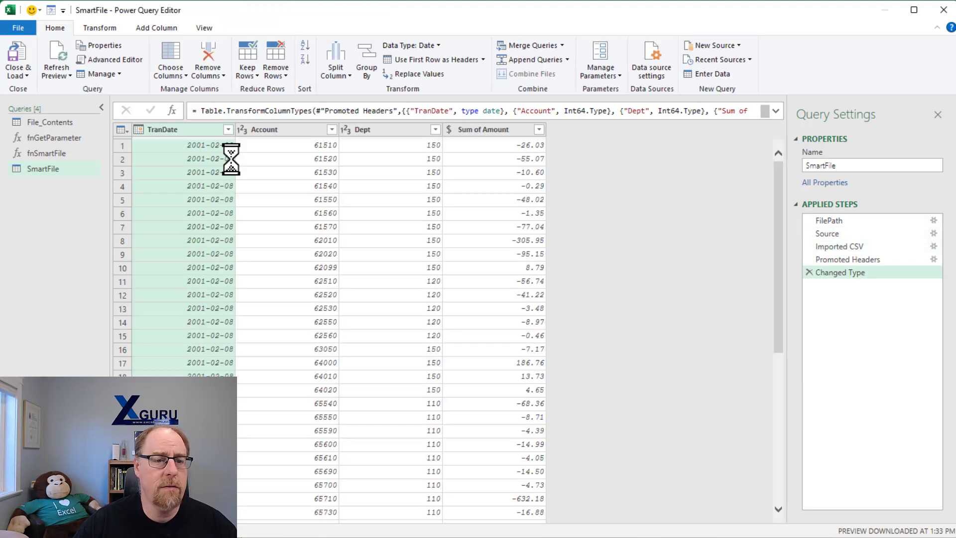
Insert a type change using locale after Promoted Headers, setting TranDate to Date with the English (United States) locale
left_click(858, 262)
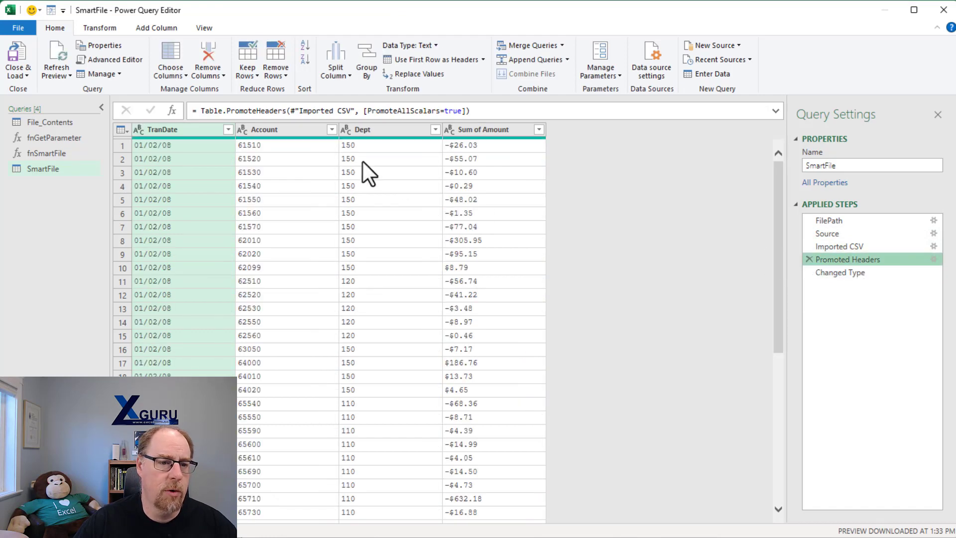
left_click(139, 130)
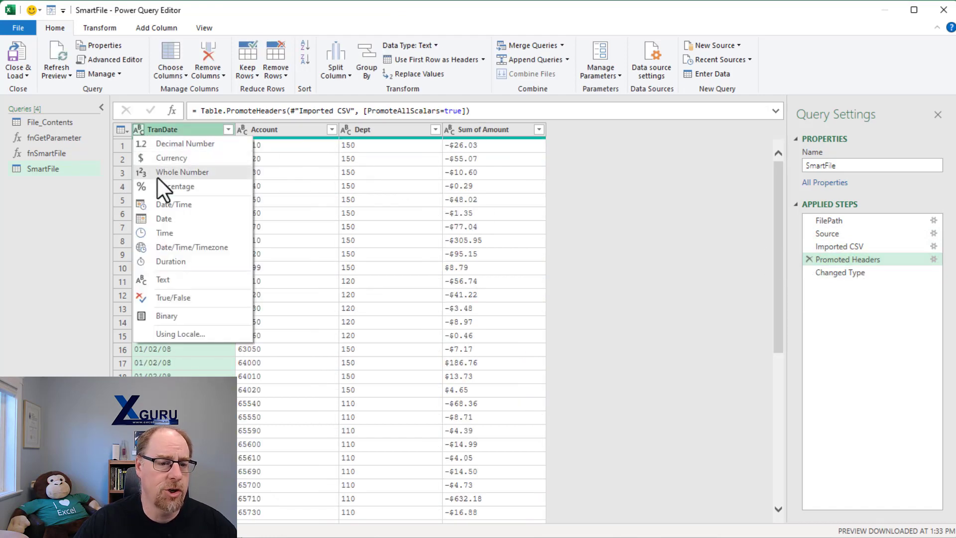
left_click(170, 332)
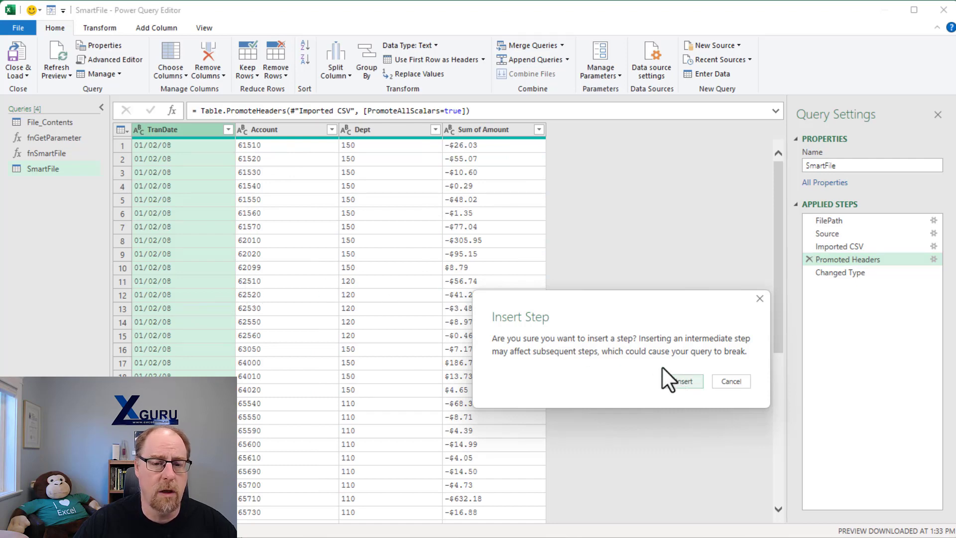
left_click(490, 237)
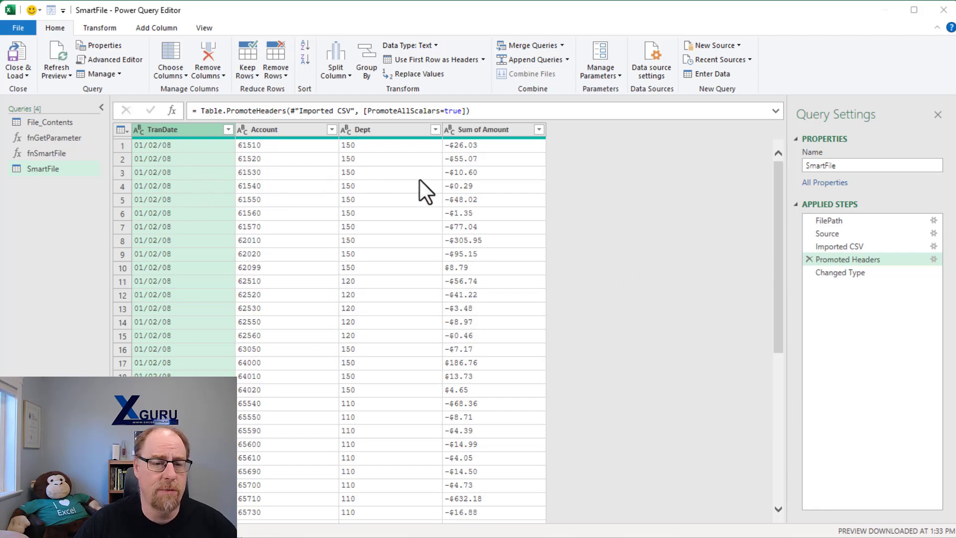
left_click_drag(474, 273, 360, 162)
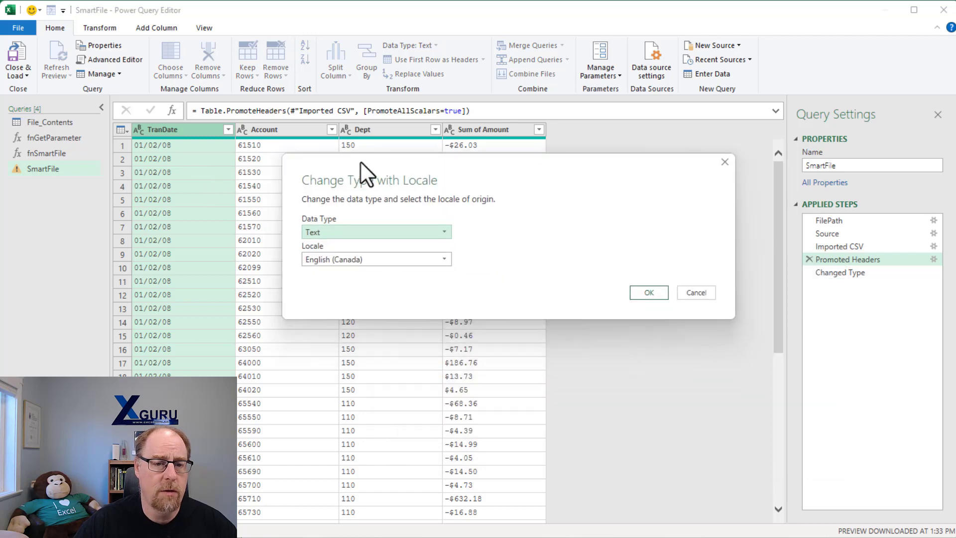
left_click(369, 220)
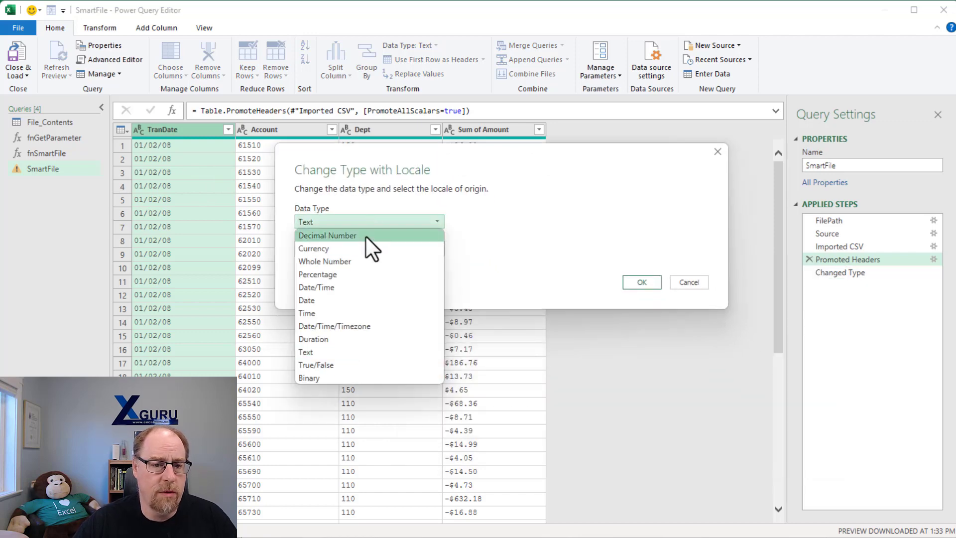
left_click(336, 300)
left_click(332, 249)
key("f")
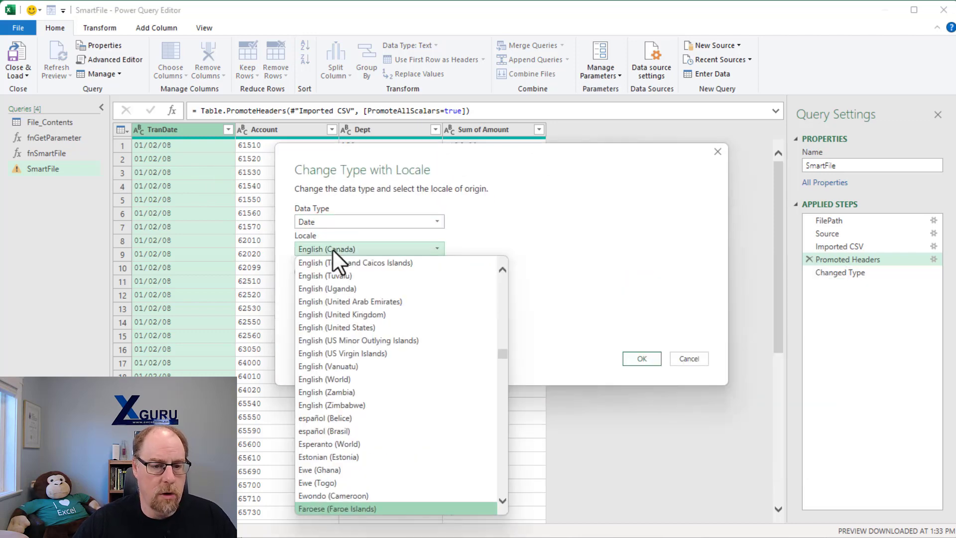
left_click(372, 324)
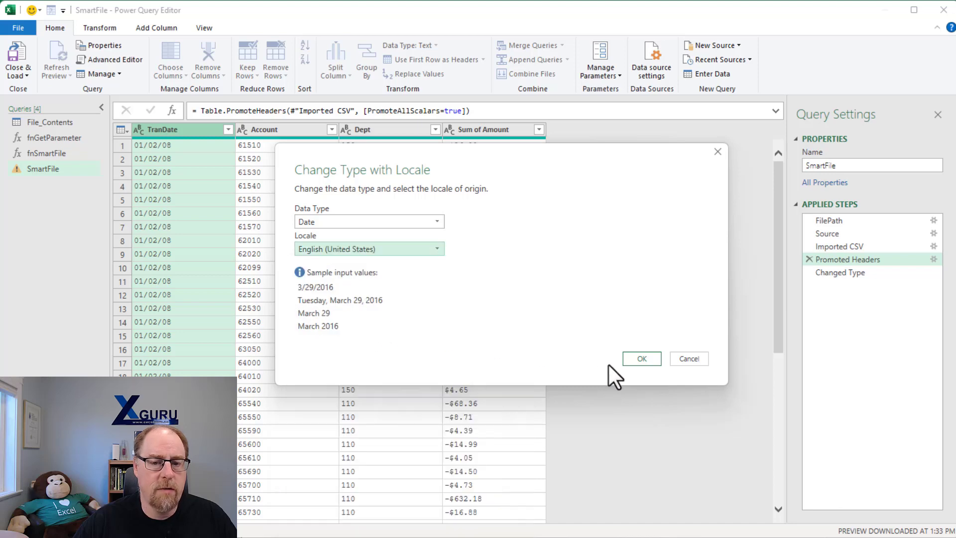
left_click(639, 359)
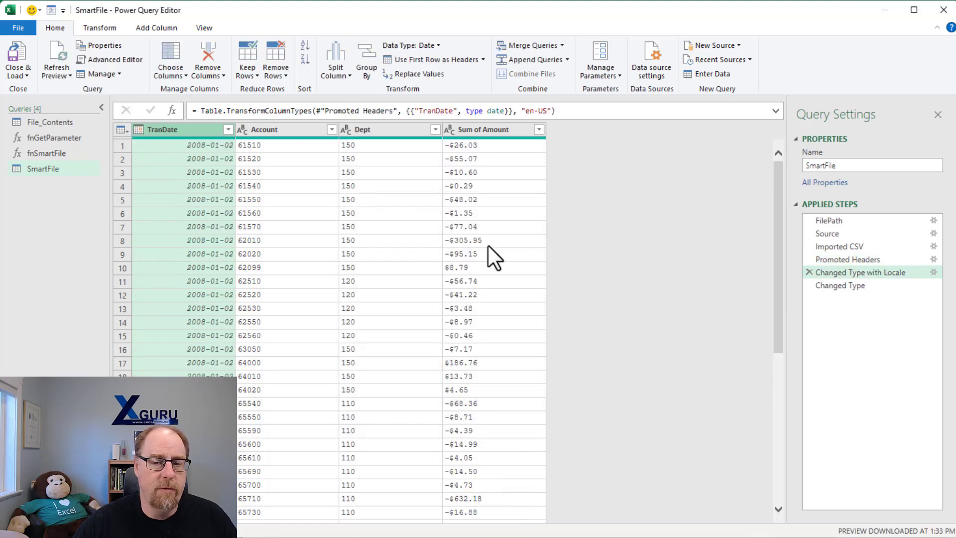
Check the SmartFile query's final Changed Type output against the File_Contents query
left_click(830, 283)
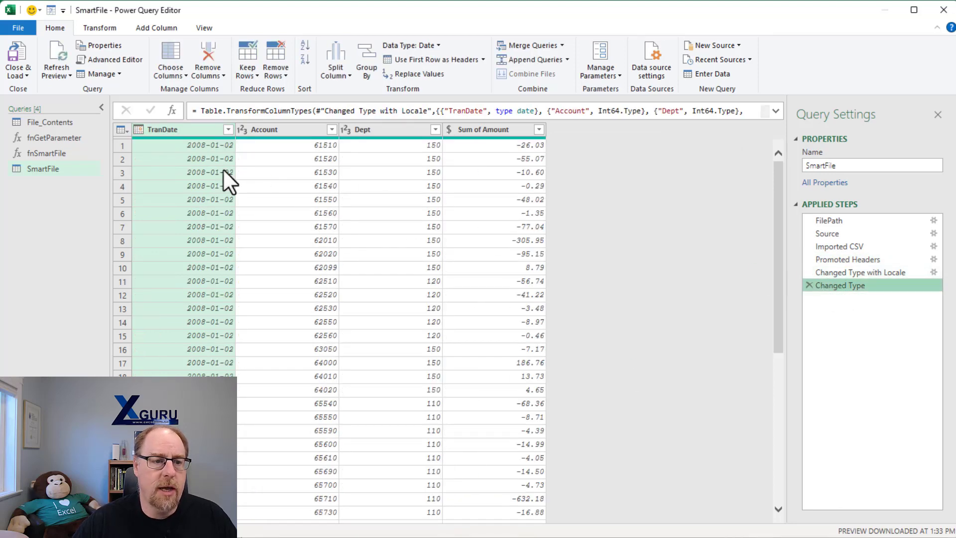
left_click(56, 121)
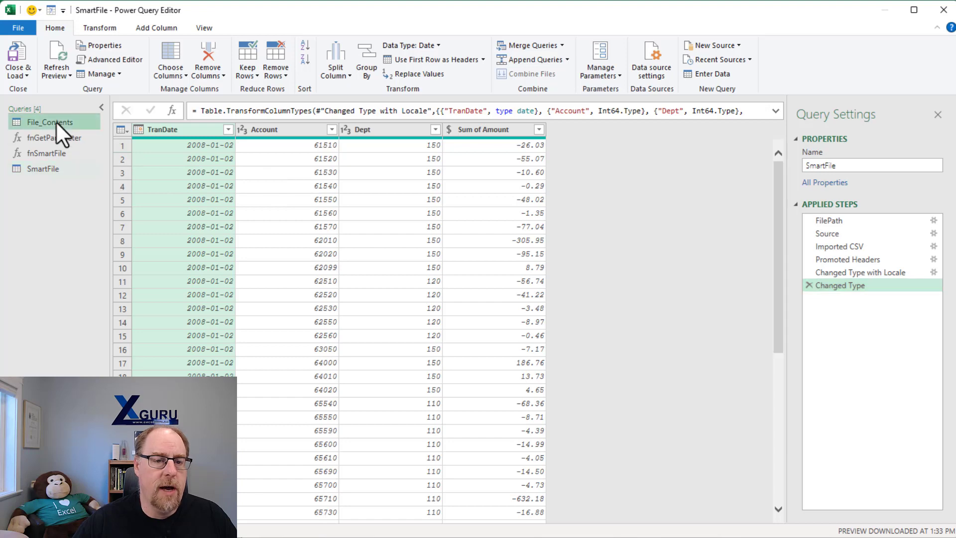
left_click(52, 169)
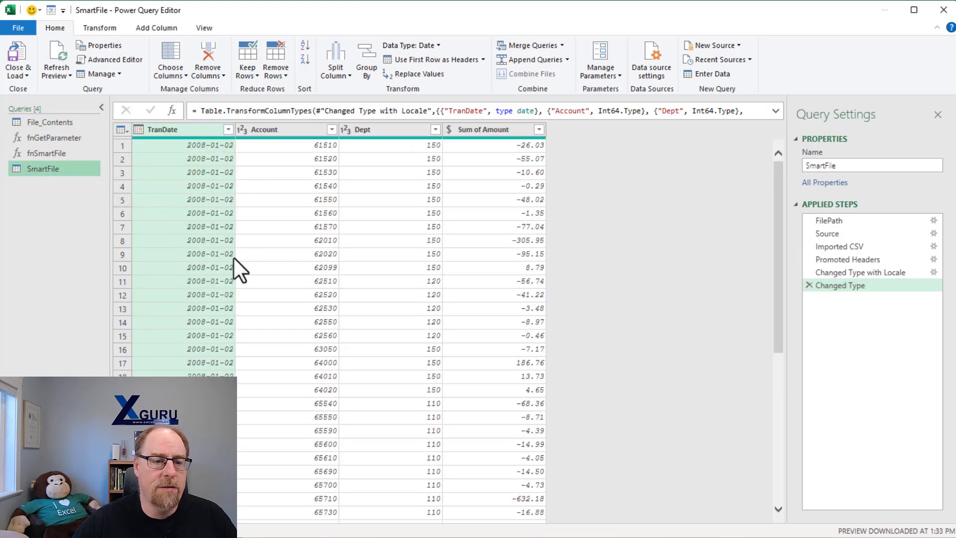
Close and load the query edits, and load SmartFile as a table at cell H5 of the existing worksheet
left_click(20, 73)
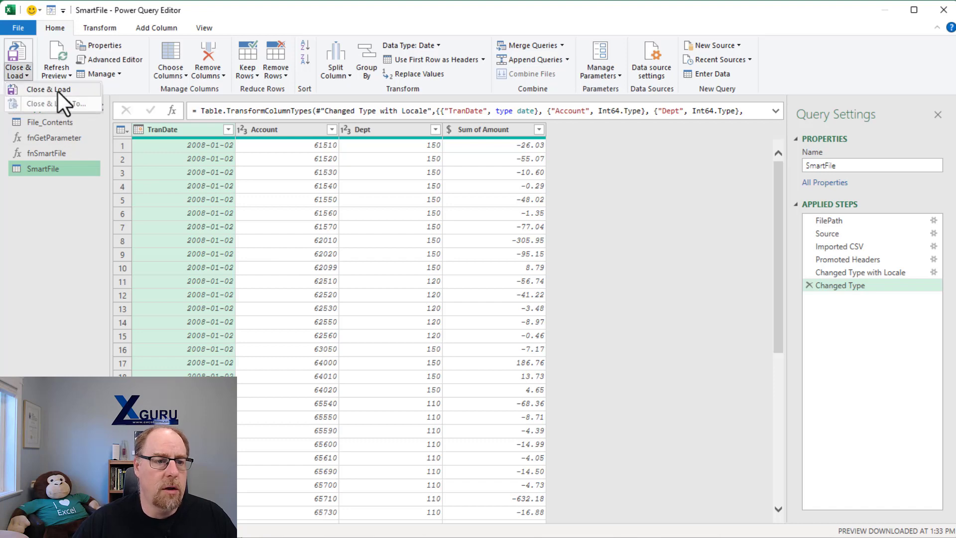
left_click(56, 90)
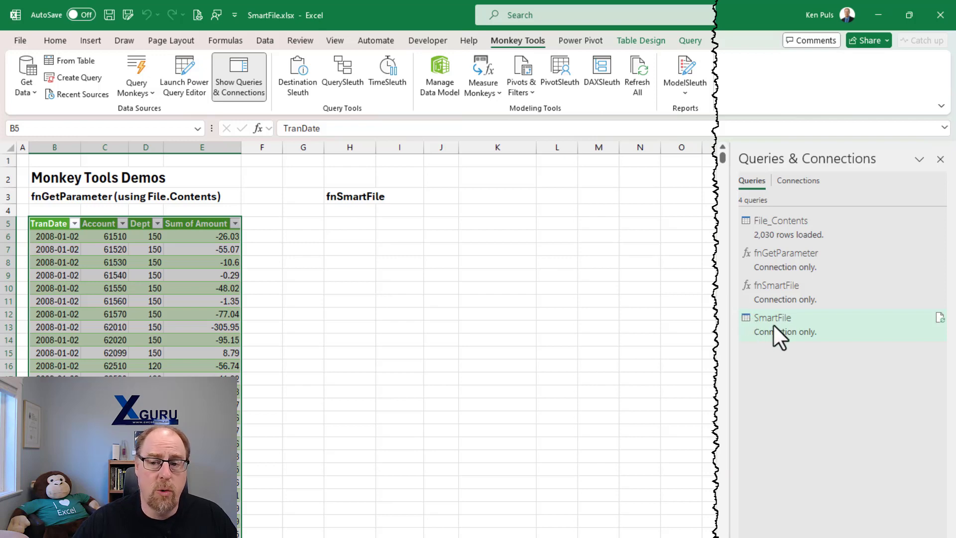
right_click(807, 318)
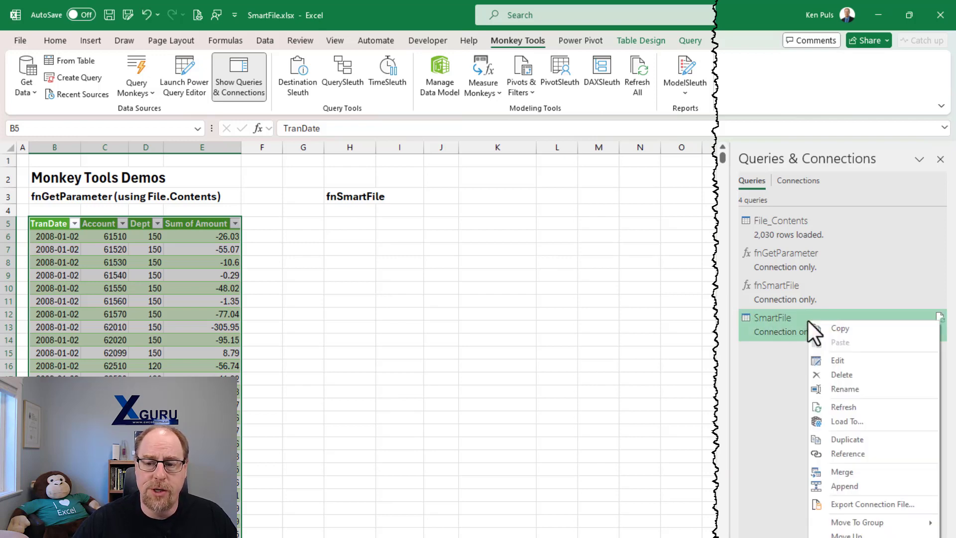
left_click(841, 421)
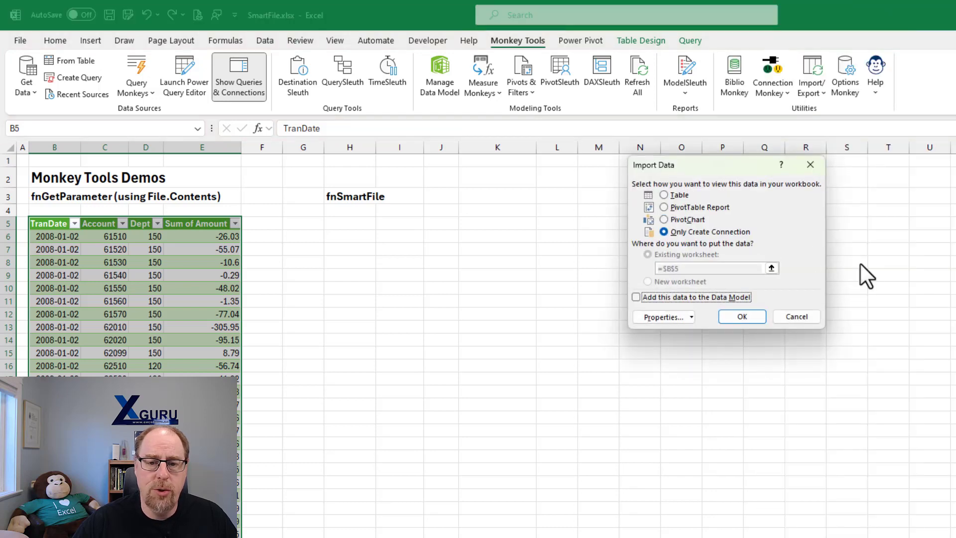
left_click(664, 194)
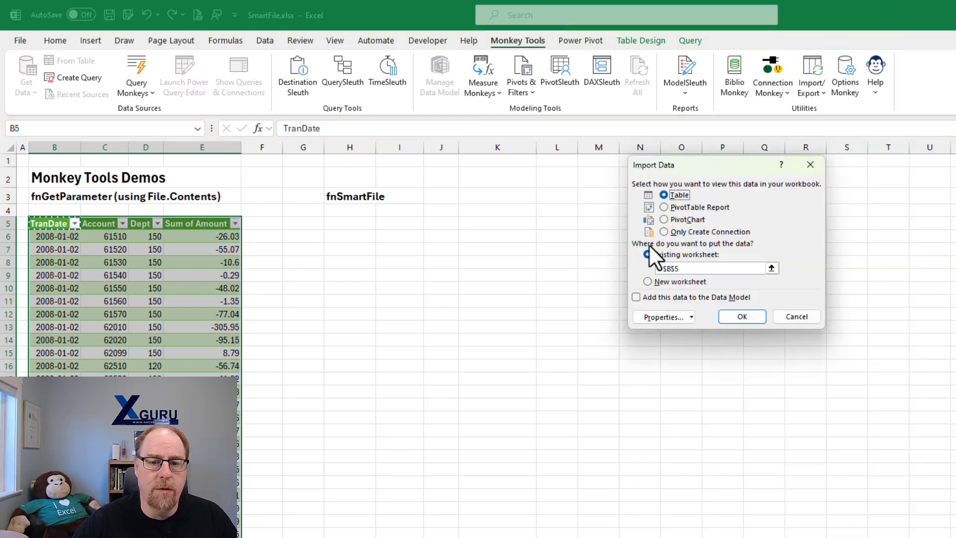
left_click(341, 221)
left_click(742, 317)
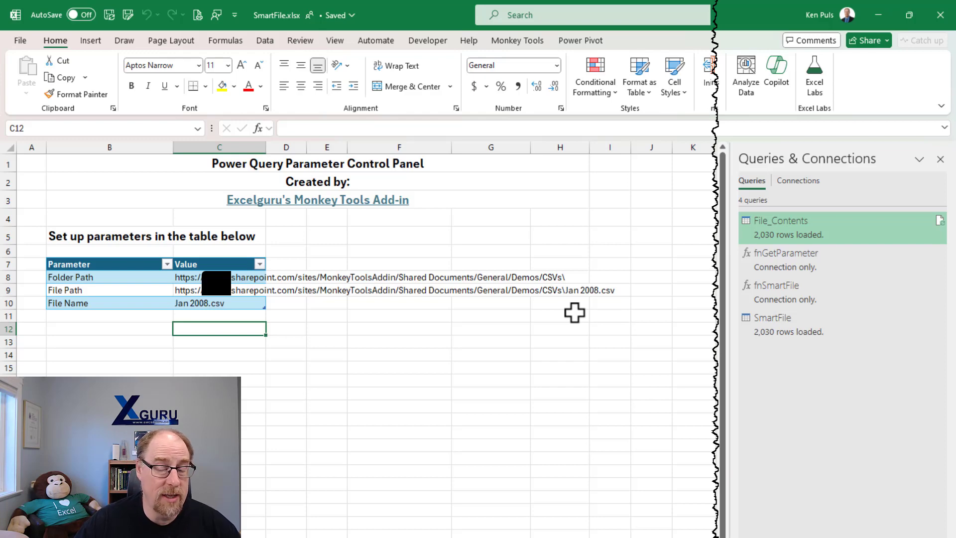
Try to refresh the File_Contents query with the SharePoint file path
left_click(775, 230)
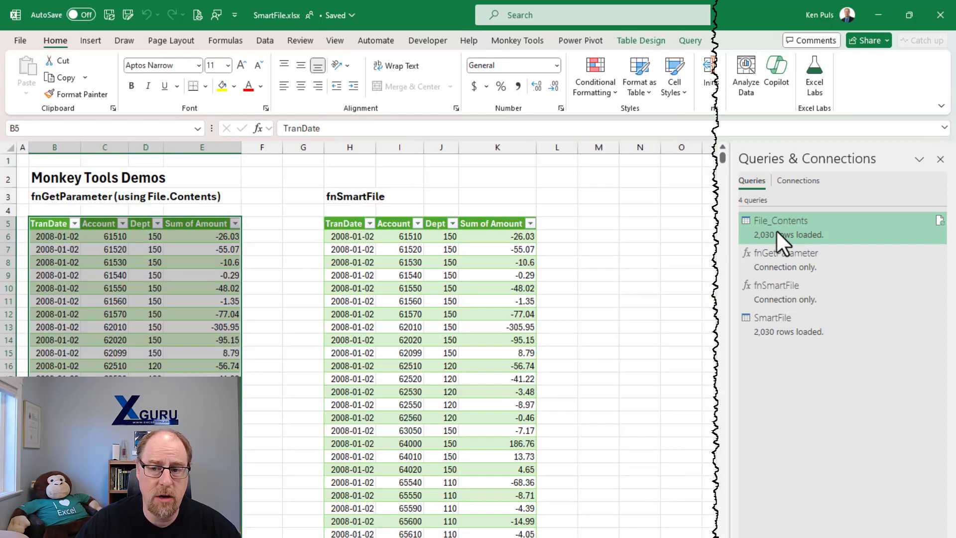
right_click(819, 217)
left_click(855, 300)
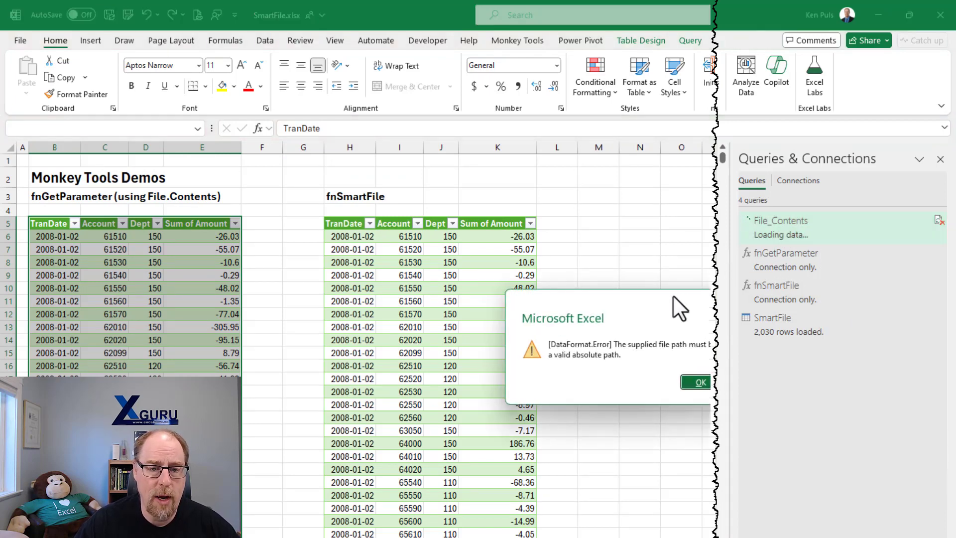
left_click_drag(673, 296, 531, 224)
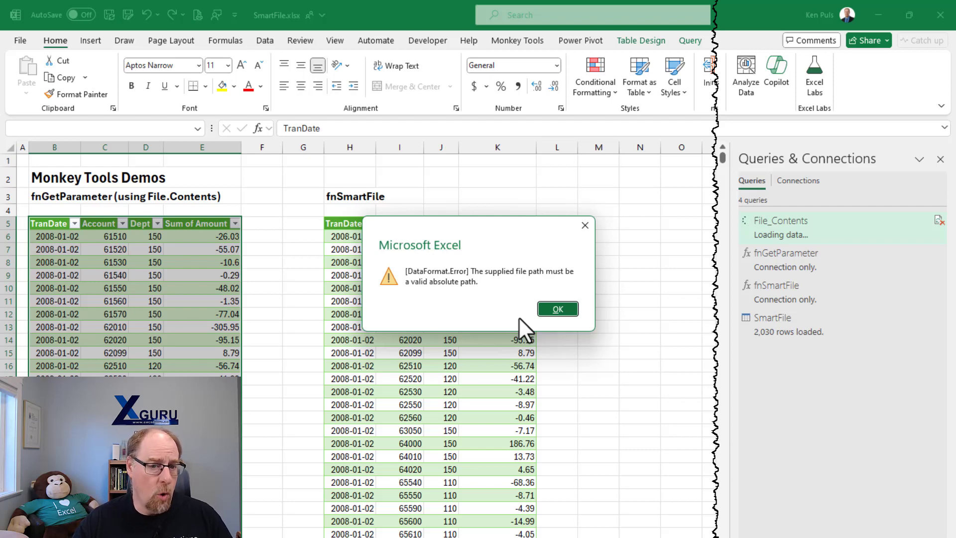
Refresh the SmartFile query with the SharePoint file path, saving Organizational as the current workbook's privacy level
left_click(557, 309)
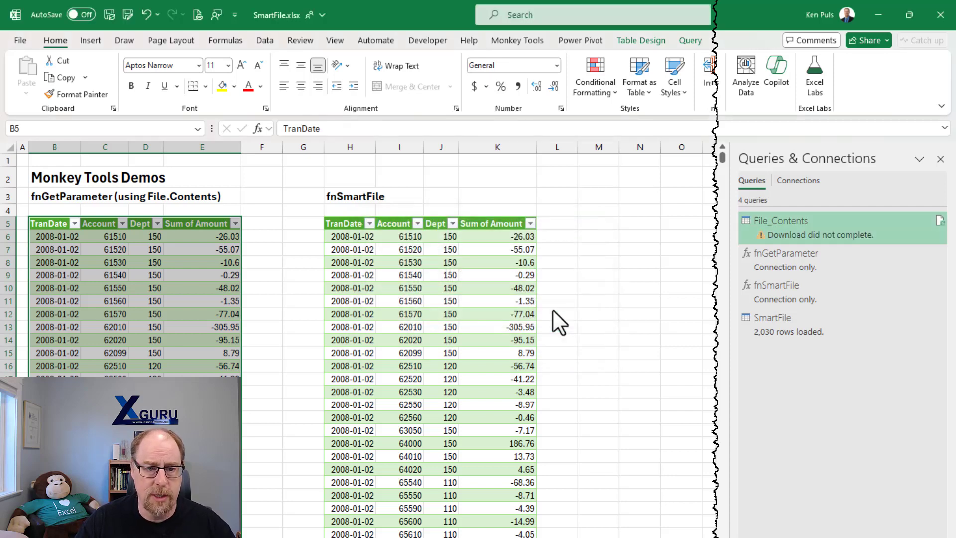
right_click(770, 318)
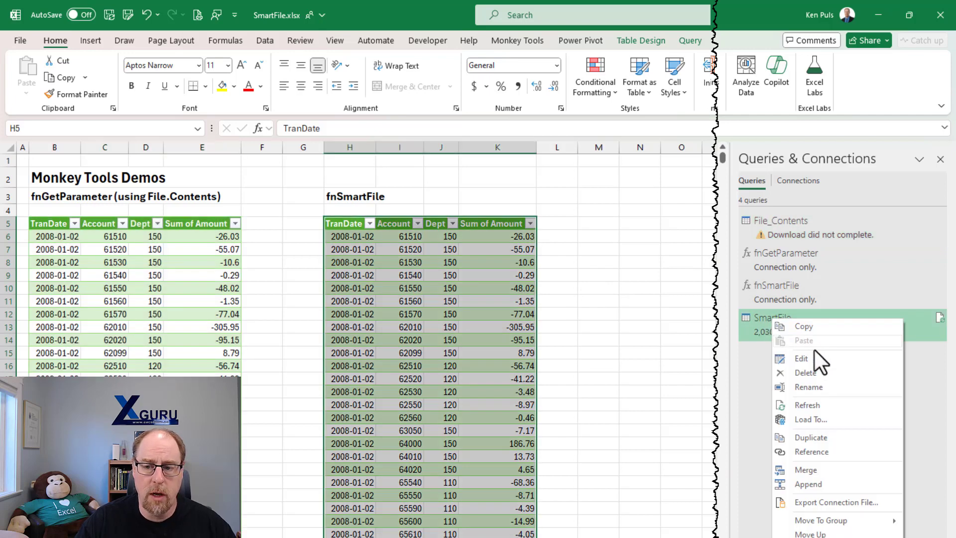
left_click(807, 405)
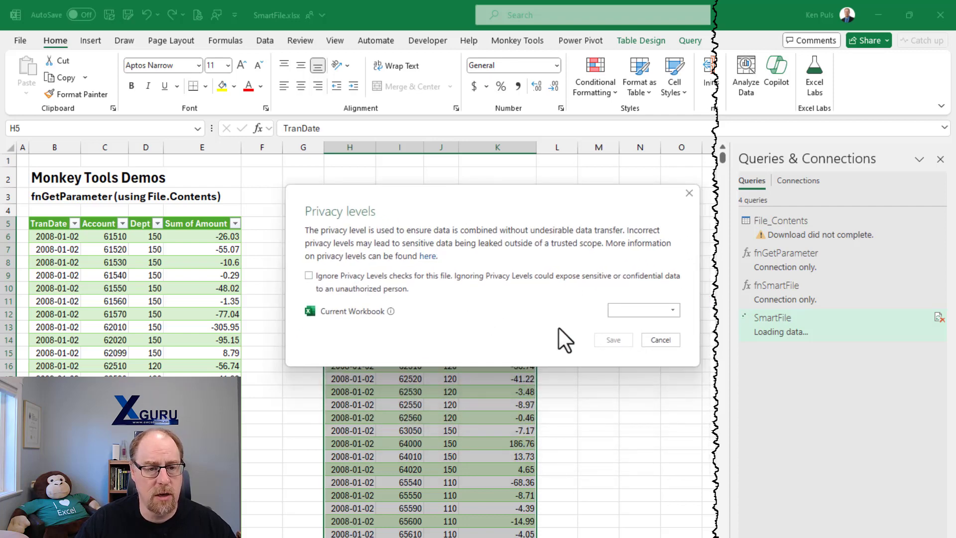
left_click(626, 310)
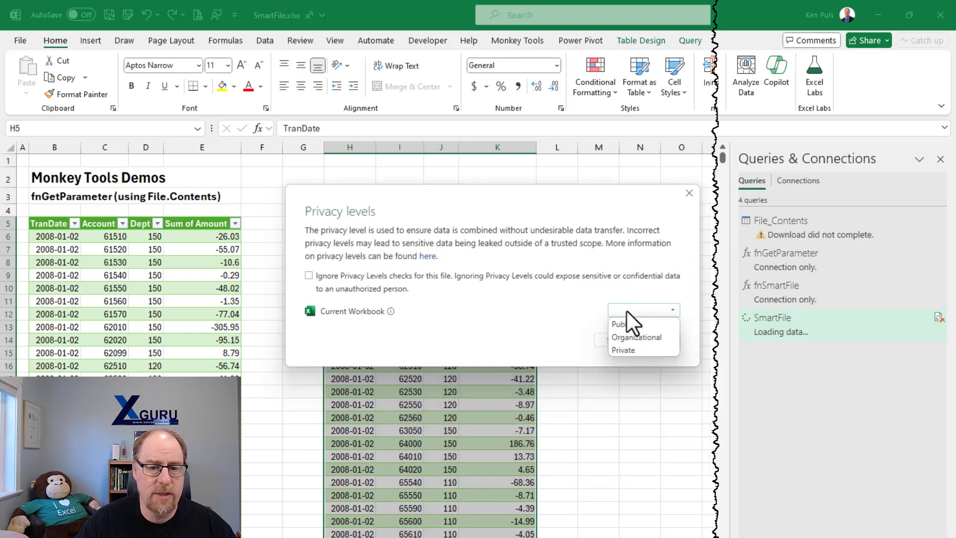
left_click(632, 336)
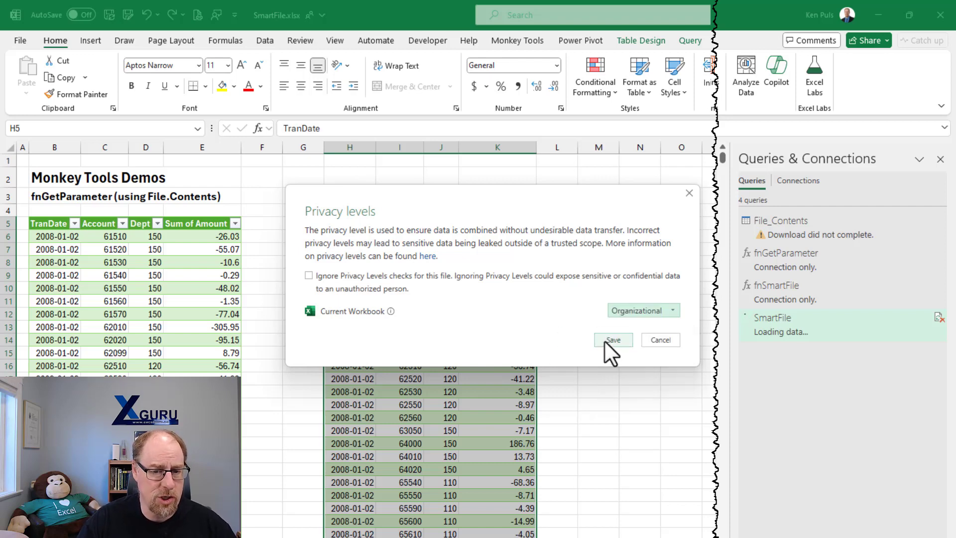
left_click(605, 341)
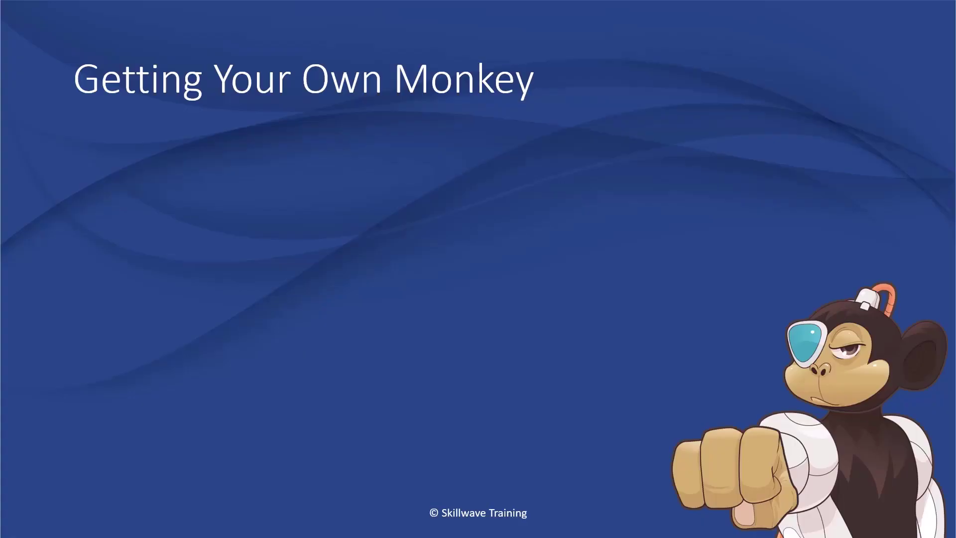
key("Right")
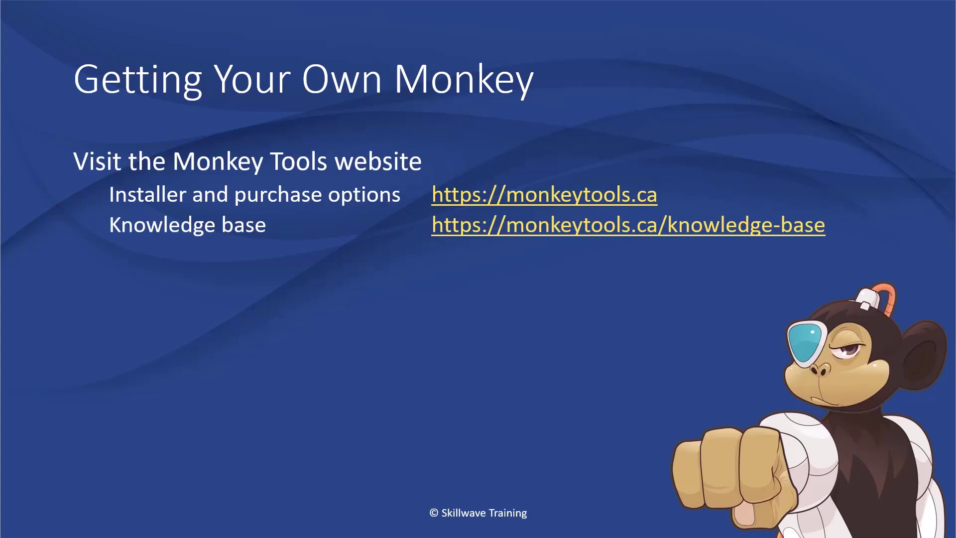